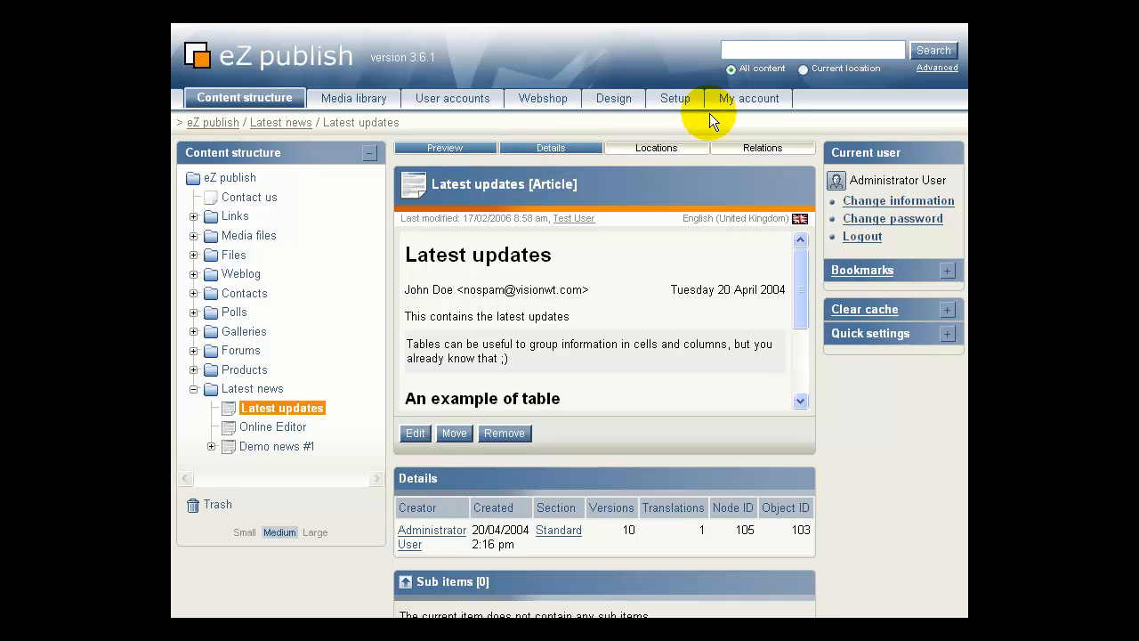
Confirm the administrator's My drafts list is empty, then return to the Content structure root folder.
left_click(746, 103)
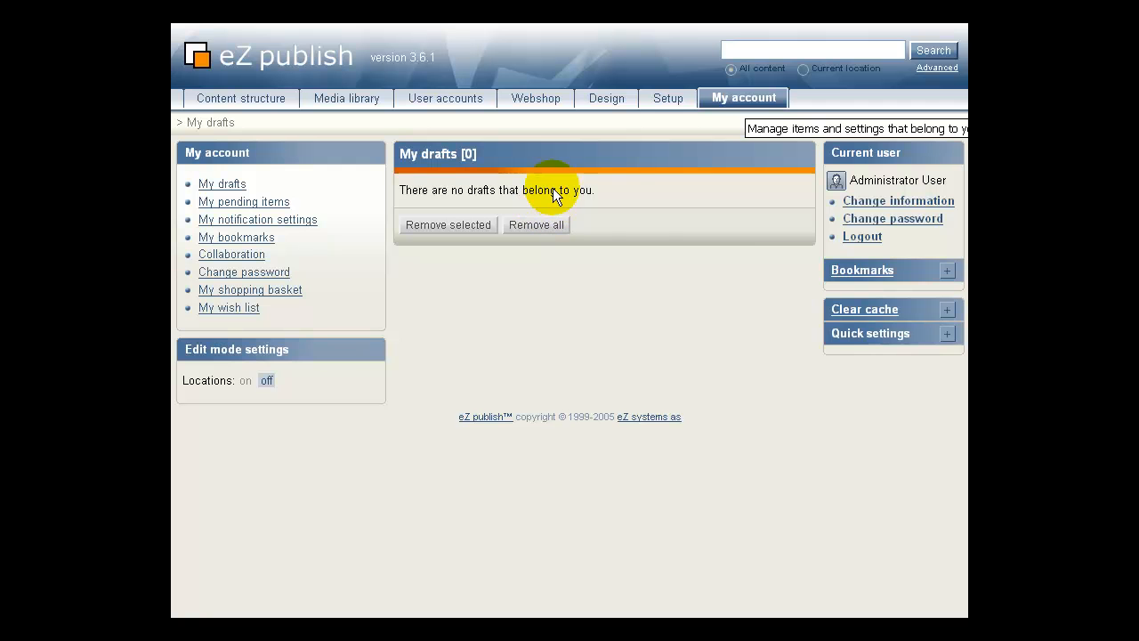
left_click(248, 102)
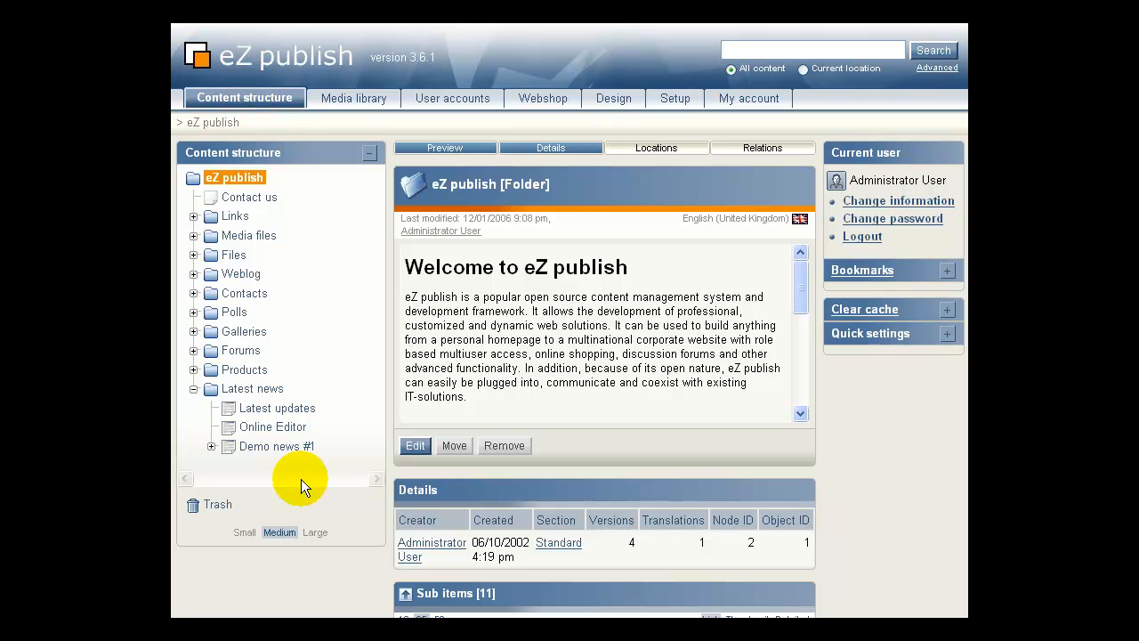
Choose Edit for Latest updates, bringing up the edit-conflict warning about draft version 11.
left_click(230, 411)
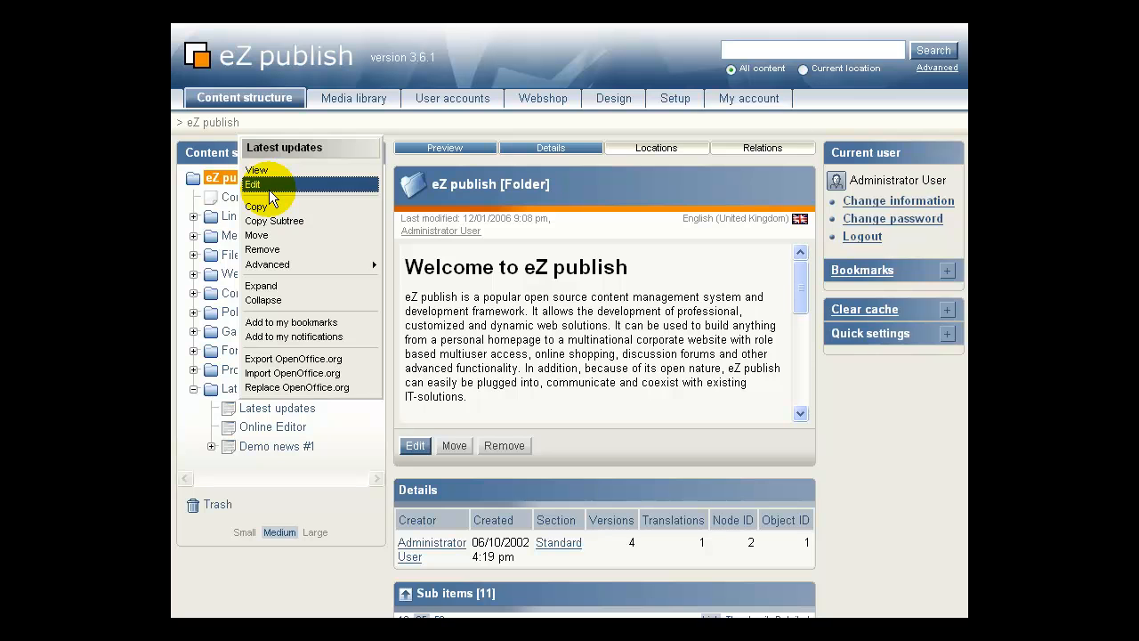
left_click(257, 185)
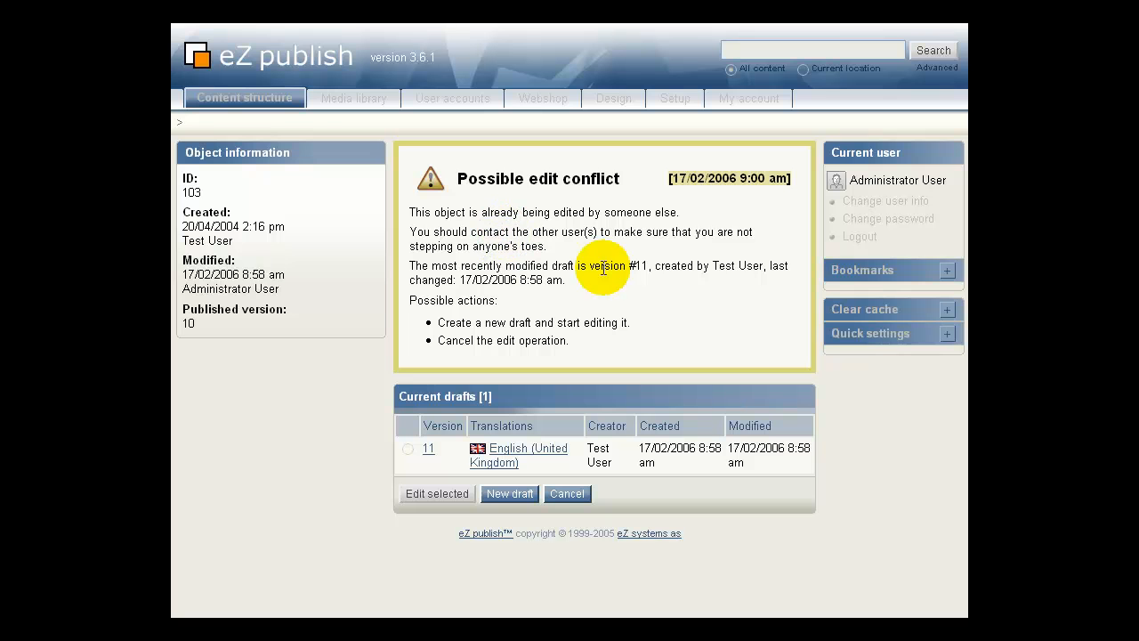
Create a new draft, version 12, of Latest updates and open it for editing.
left_click_drag(649, 266, 409, 265)
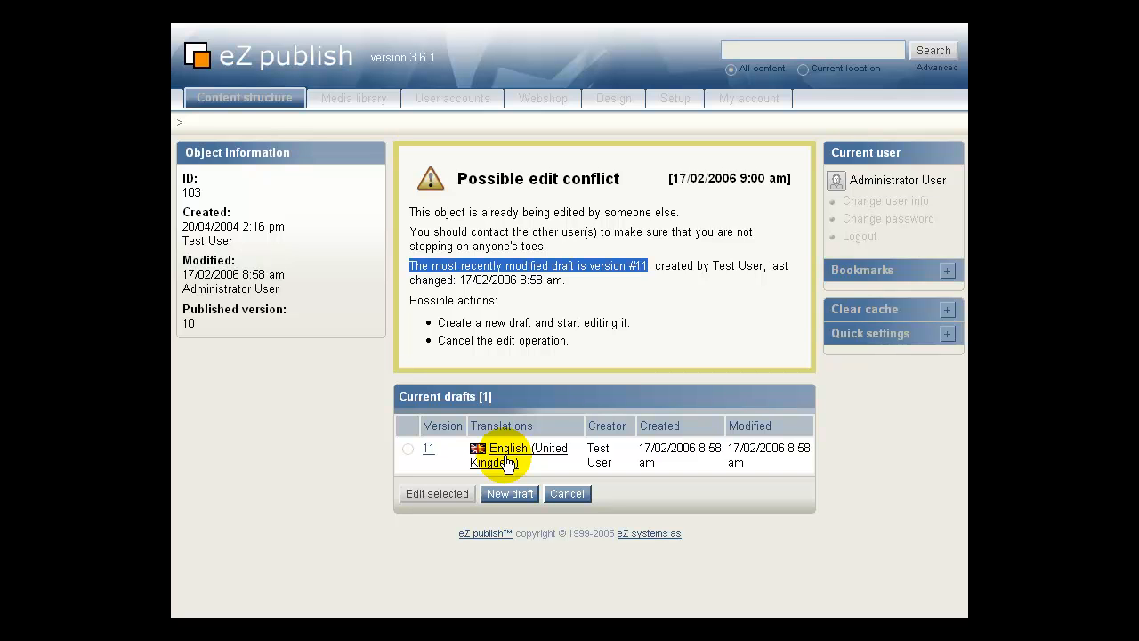
left_click(495, 494)
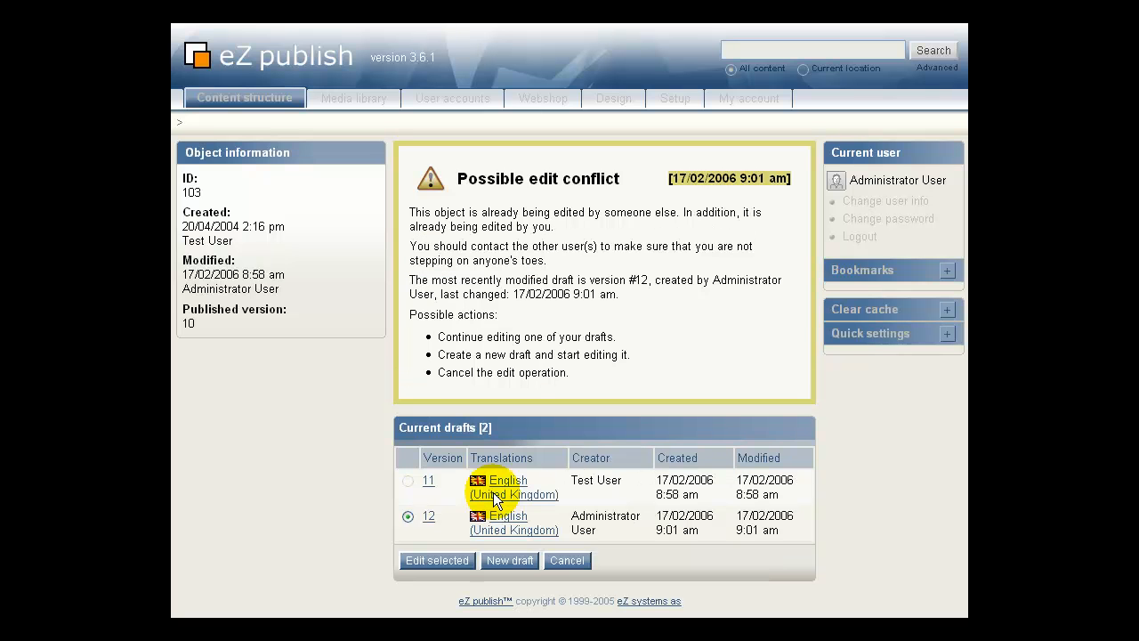
left_click(439, 560)
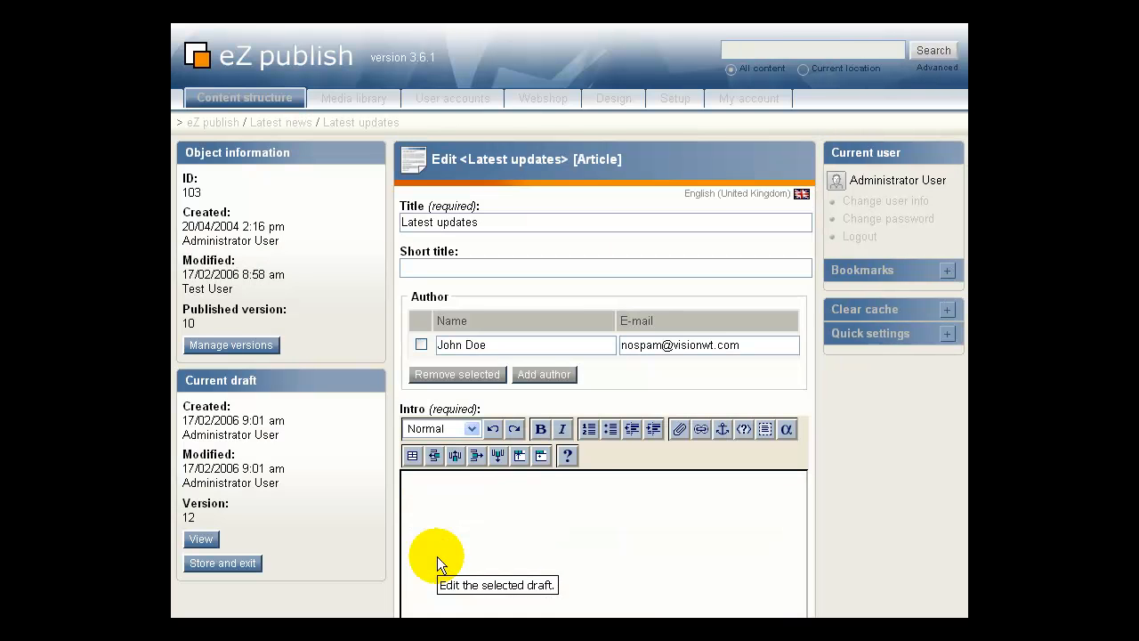
Append '. Tony important updates. Must be up on the site' to the intro and send draft 12 for publishing.
left_click(592, 485)
type(". Tony ")
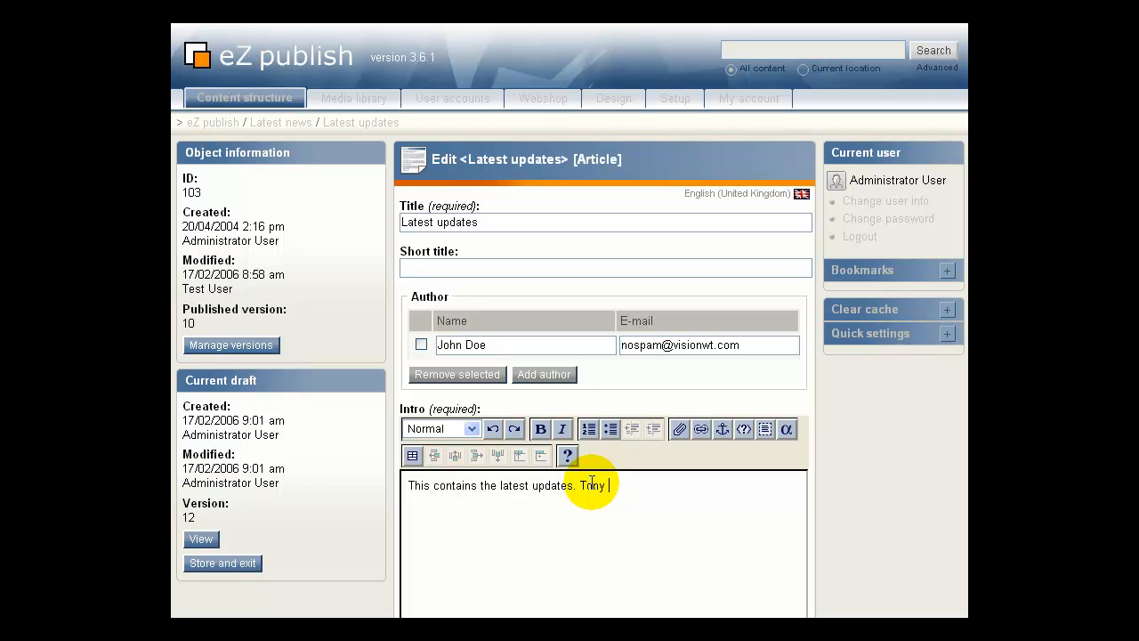
type("important updates. Must be up on the site")
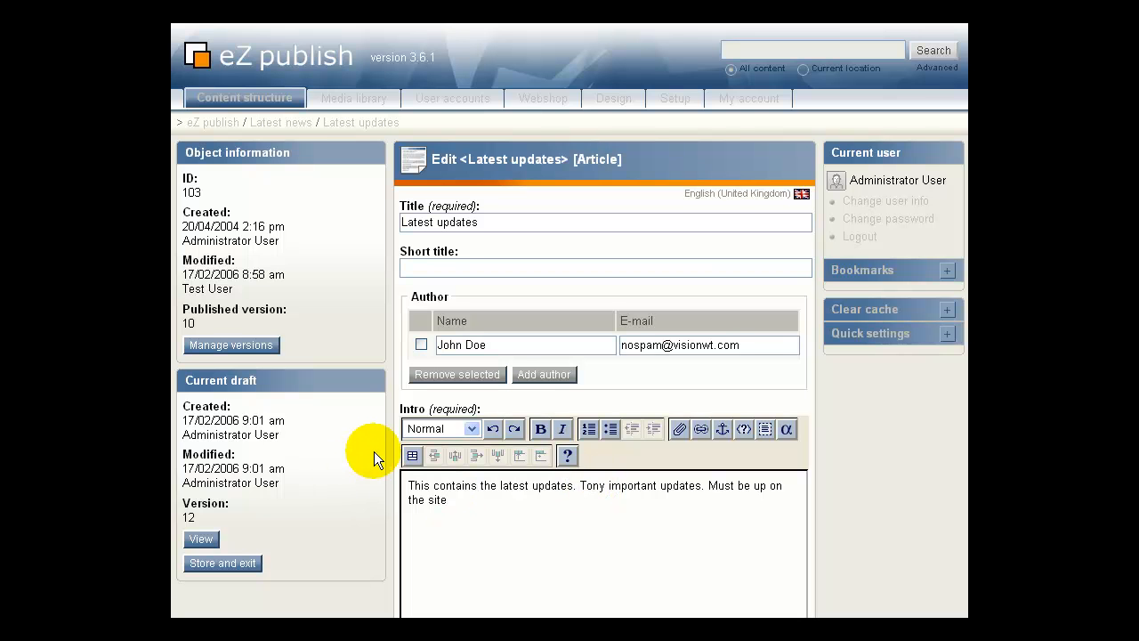
scroll(374, 451, "down", 8)
left_click(455, 544)
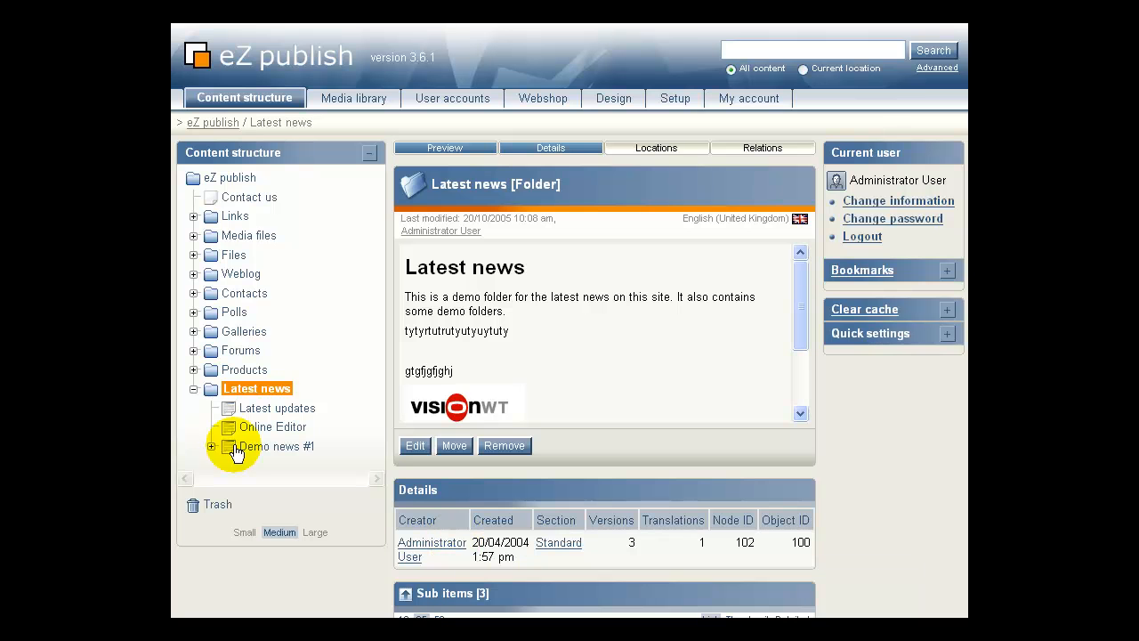
View the published Latest updates article, then log out of the administrator account.
left_click(257, 408)
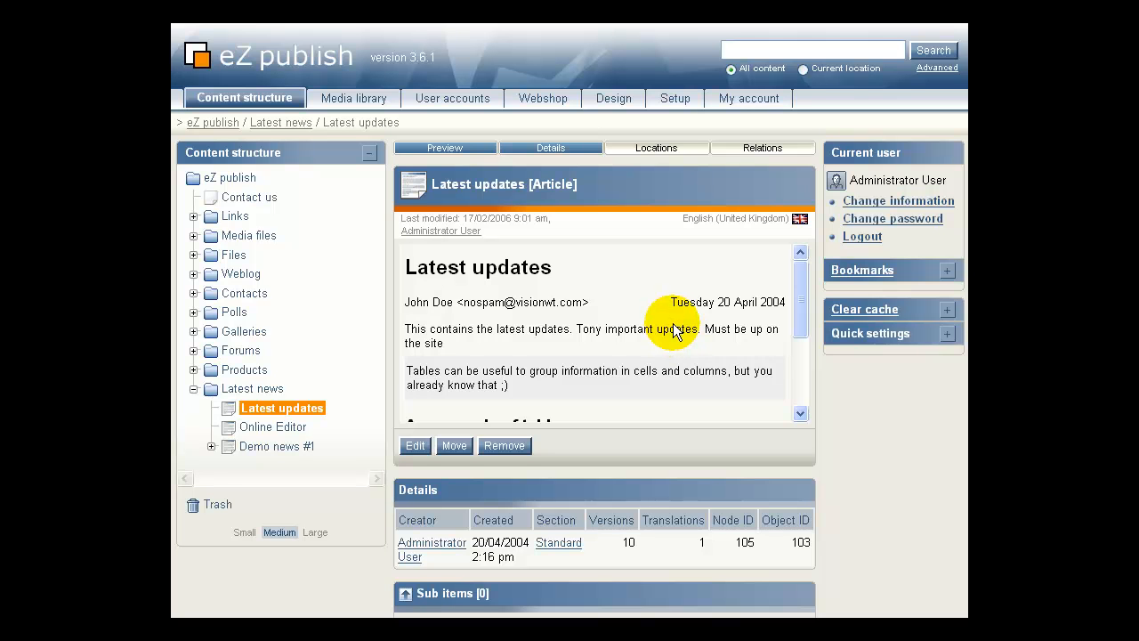
left_click(863, 237)
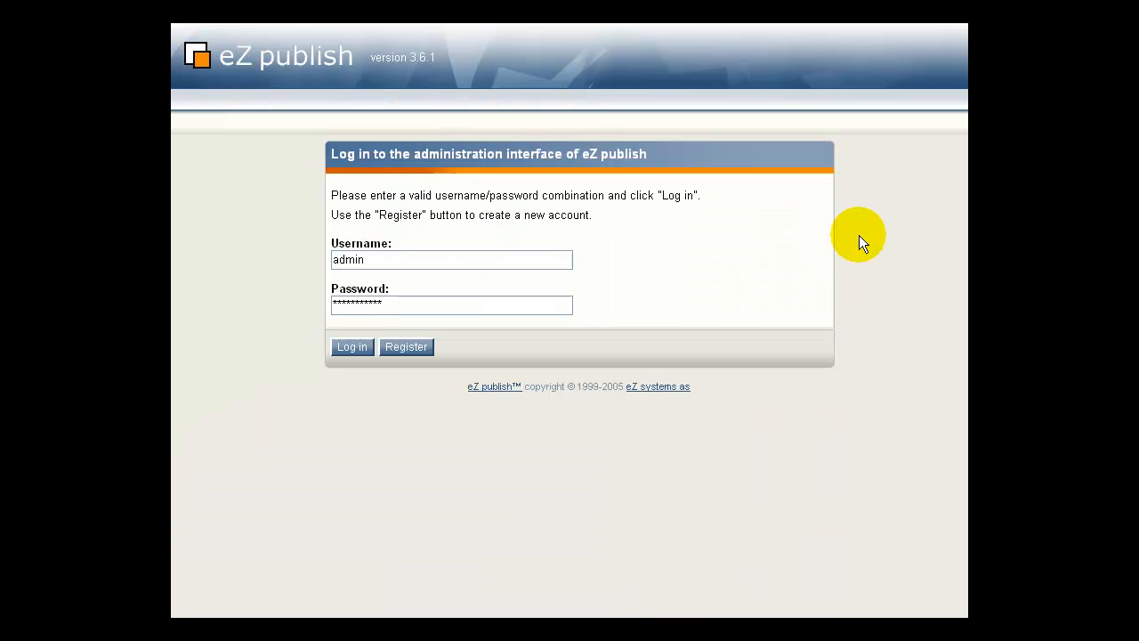
Log in with the test account's username and password instead of the administrator.
left_click(383, 265)
double_click(383, 265)
type("test")
key("Tab")
type("test")
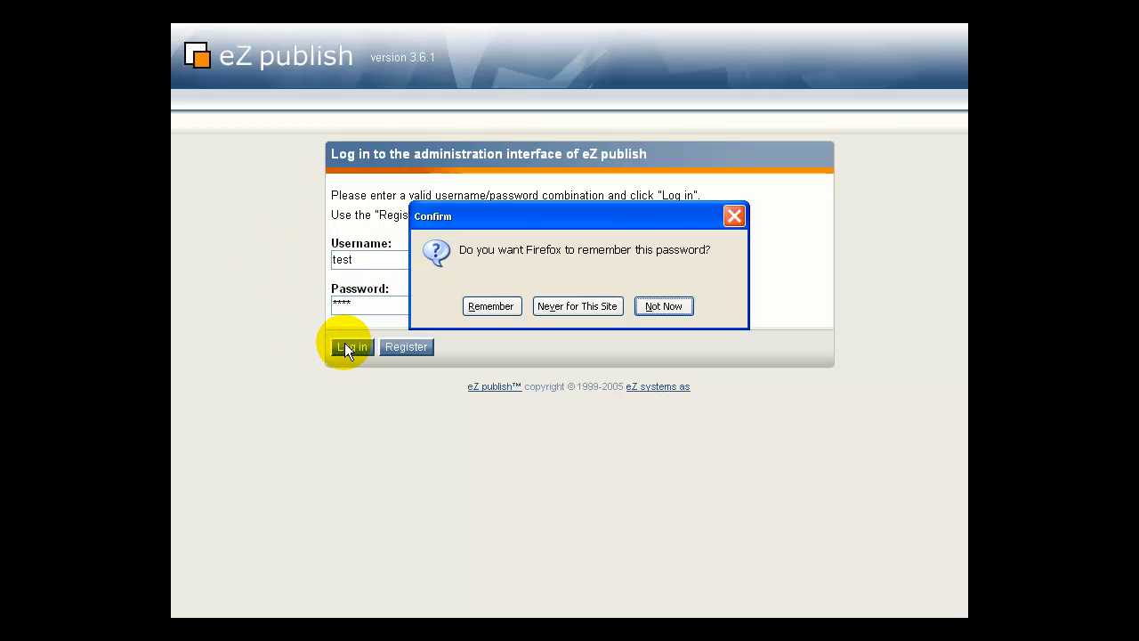
left_click(654, 308)
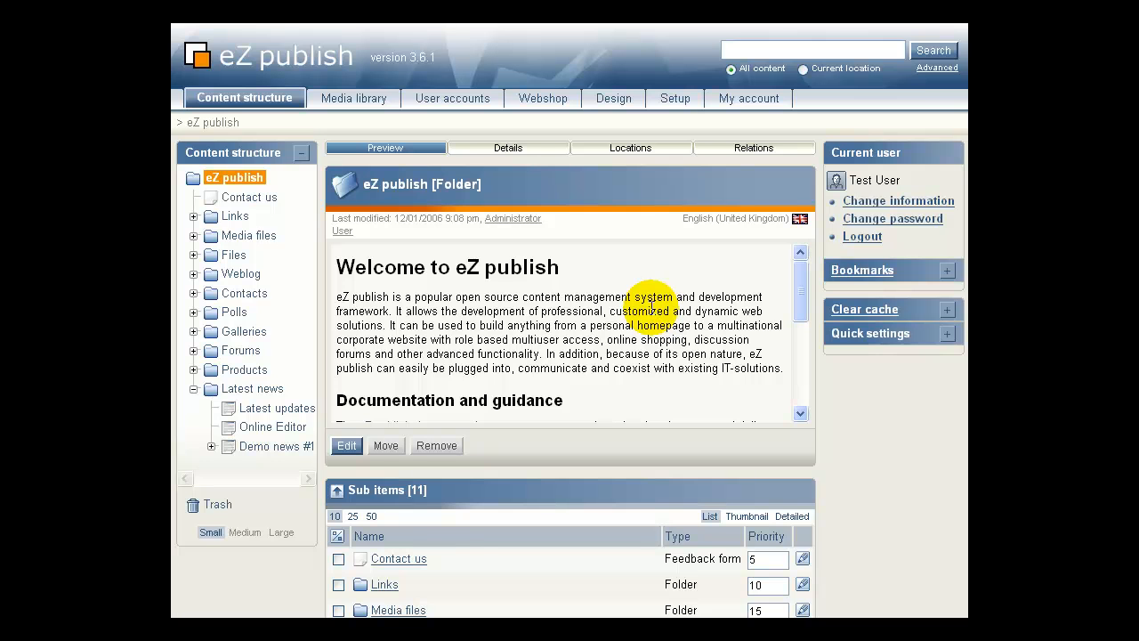
View Latest updates with the administrator's added sentence, then choose Edit for it as the test user.
left_click(253, 412)
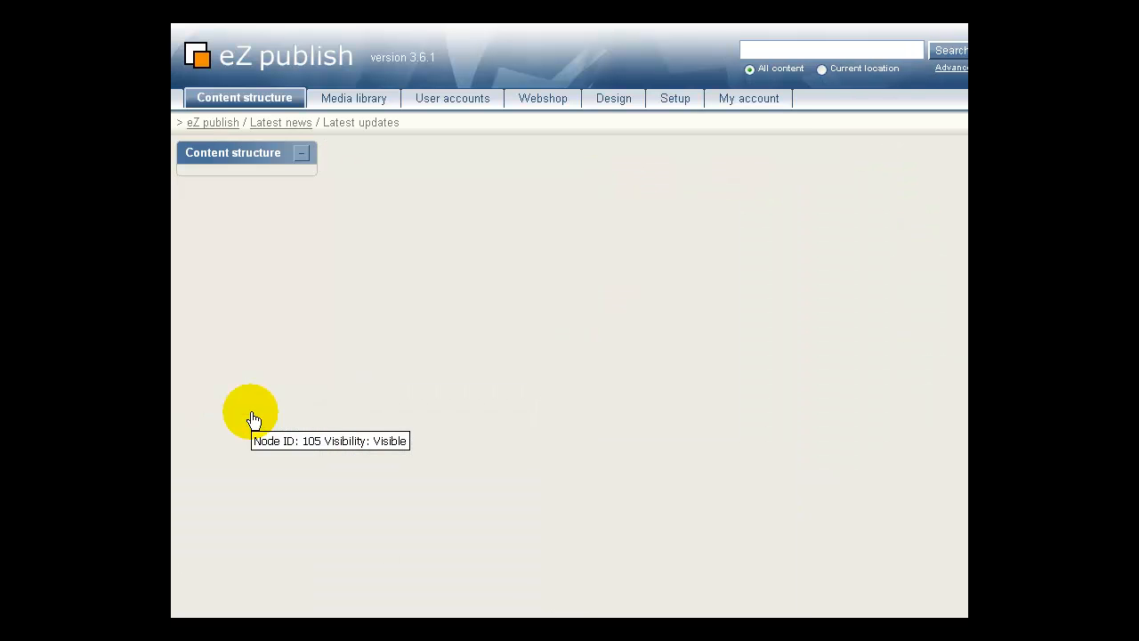
left_click_drag(514, 328, 742, 329)
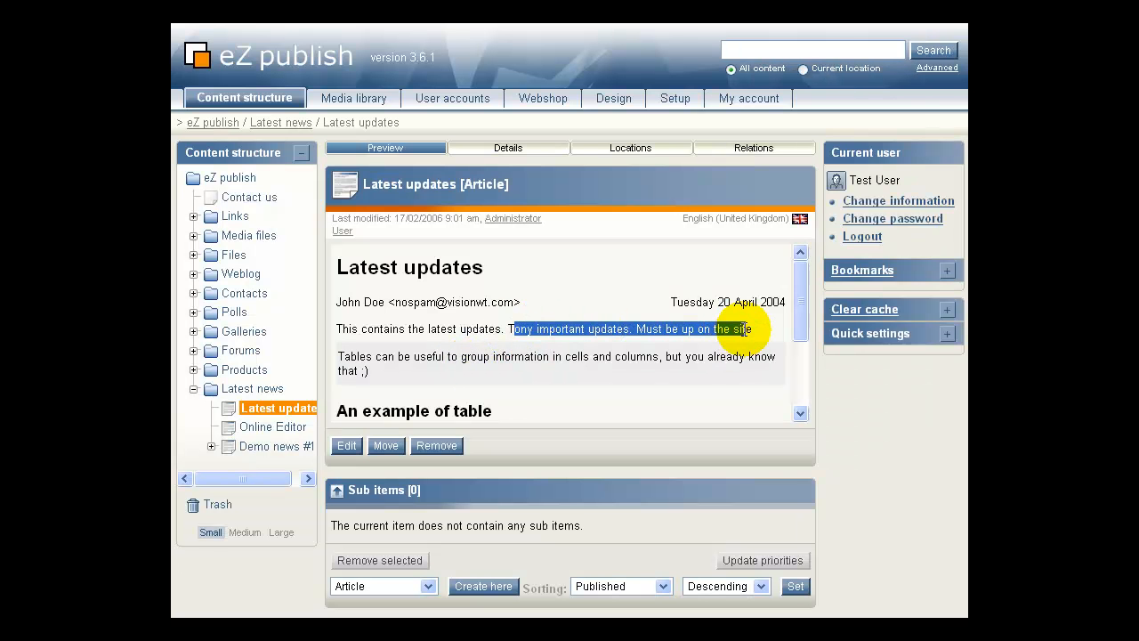
left_click(228, 407)
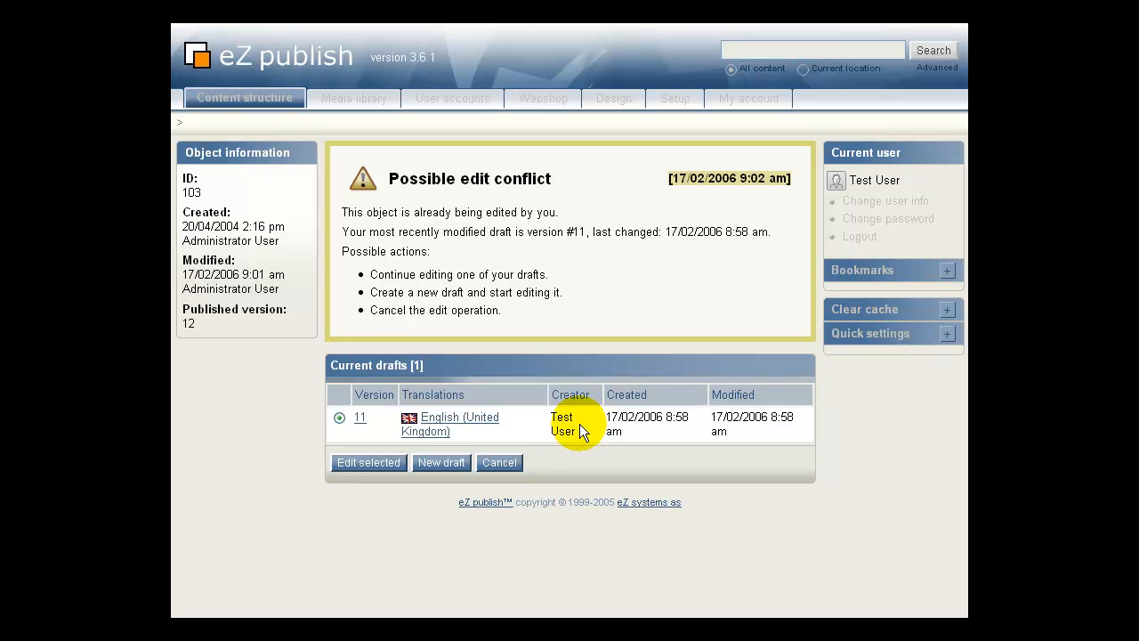
Resume draft 11, append '. Finished' after 'From the test user', and send it for publishing.
left_click(356, 465)
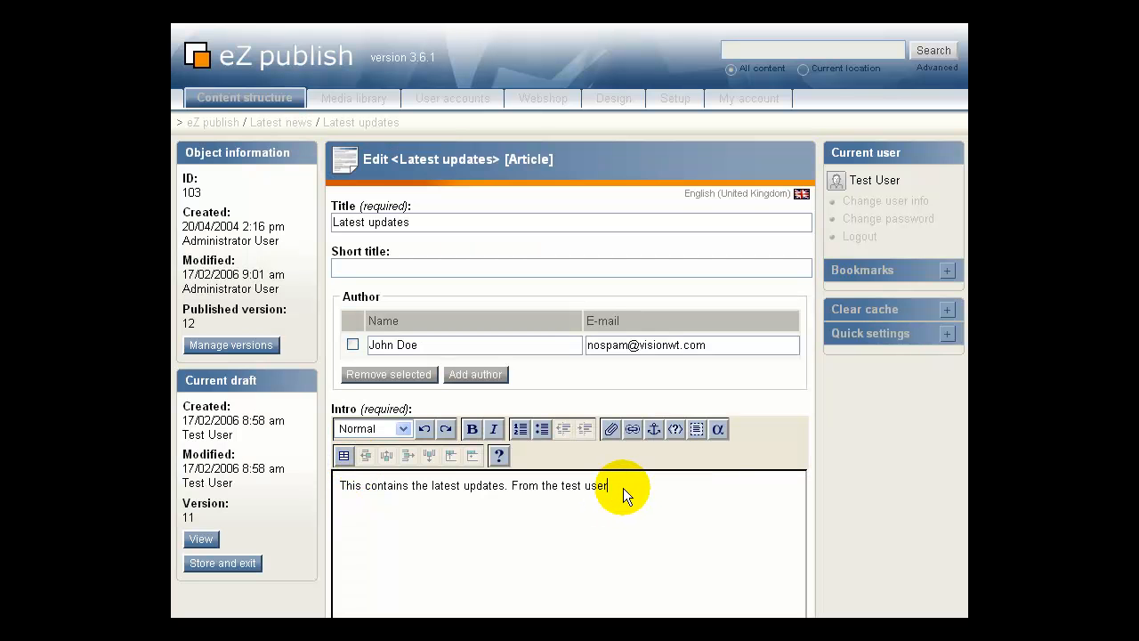
left_click_drag(620, 487, 513, 492)
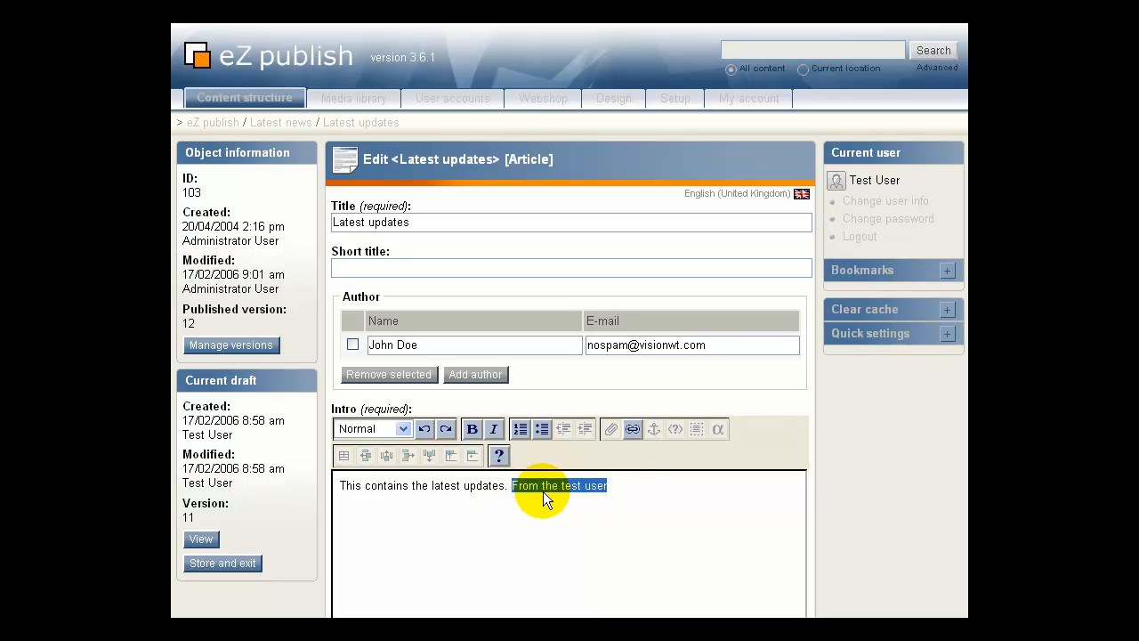
left_click(614, 489)
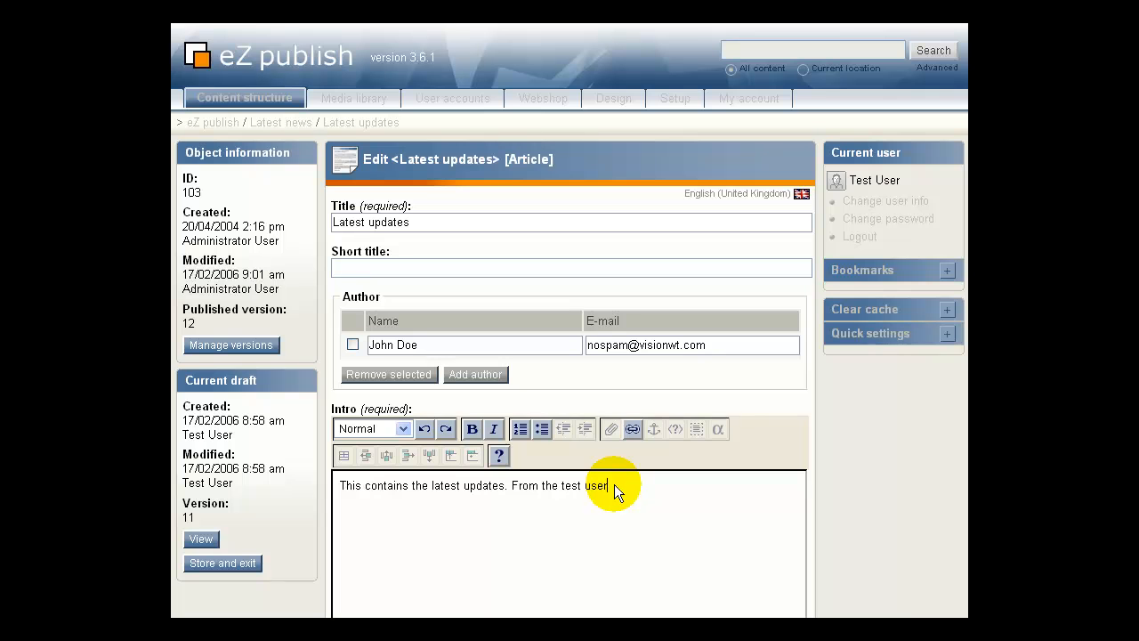
type(". F")
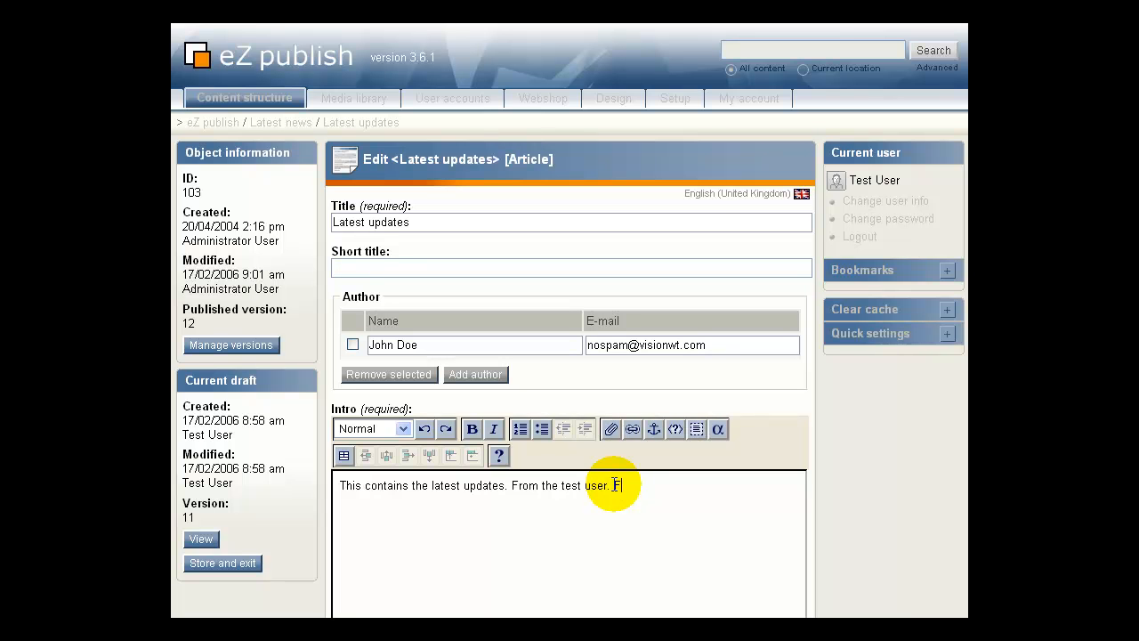
type("irshed")
key("BackSpace")
key("BackSpace")
key("BackSpace")
key("BackSpace")
key("BackSpace")
type("ished")
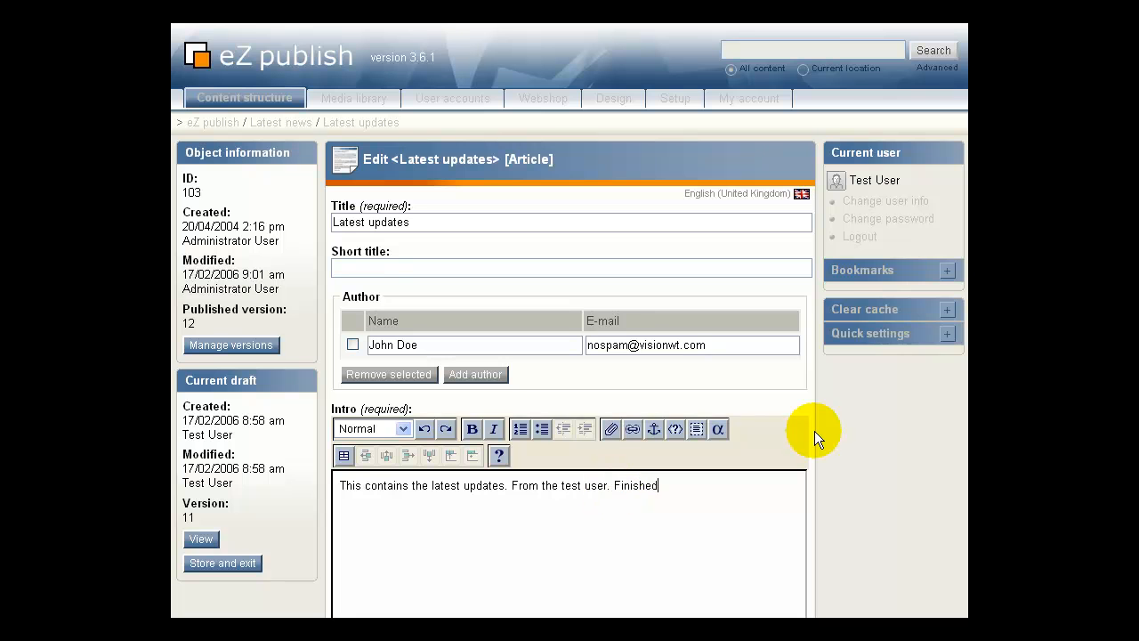
scroll(828, 427, "down", 10)
left_click(372, 447)
scroll(356, 445, "down", 5)
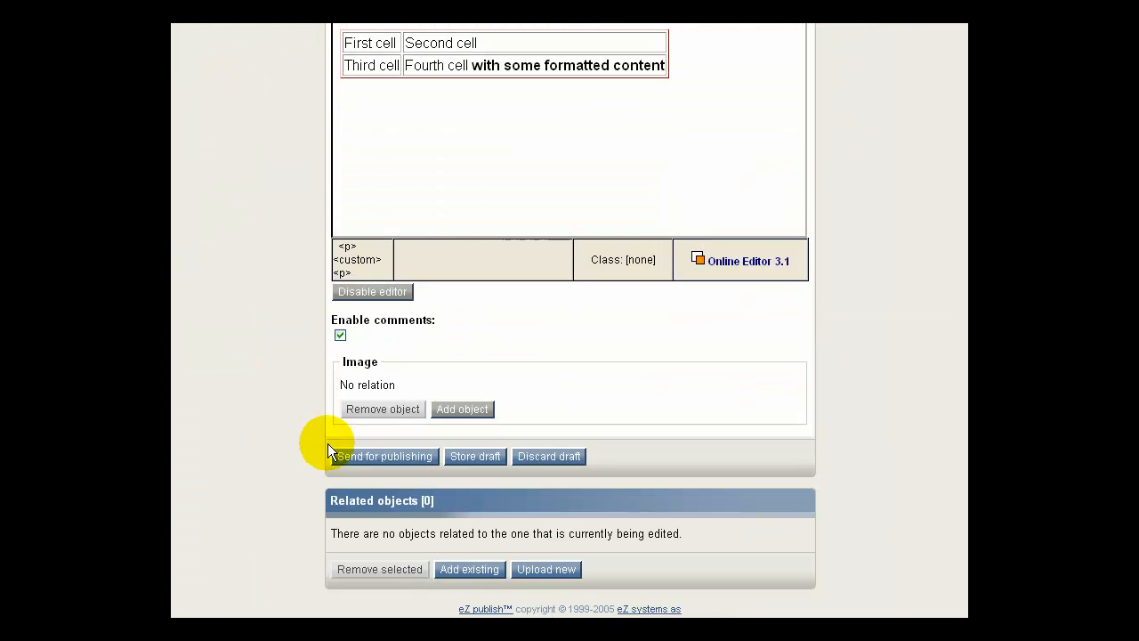
left_click(364, 456)
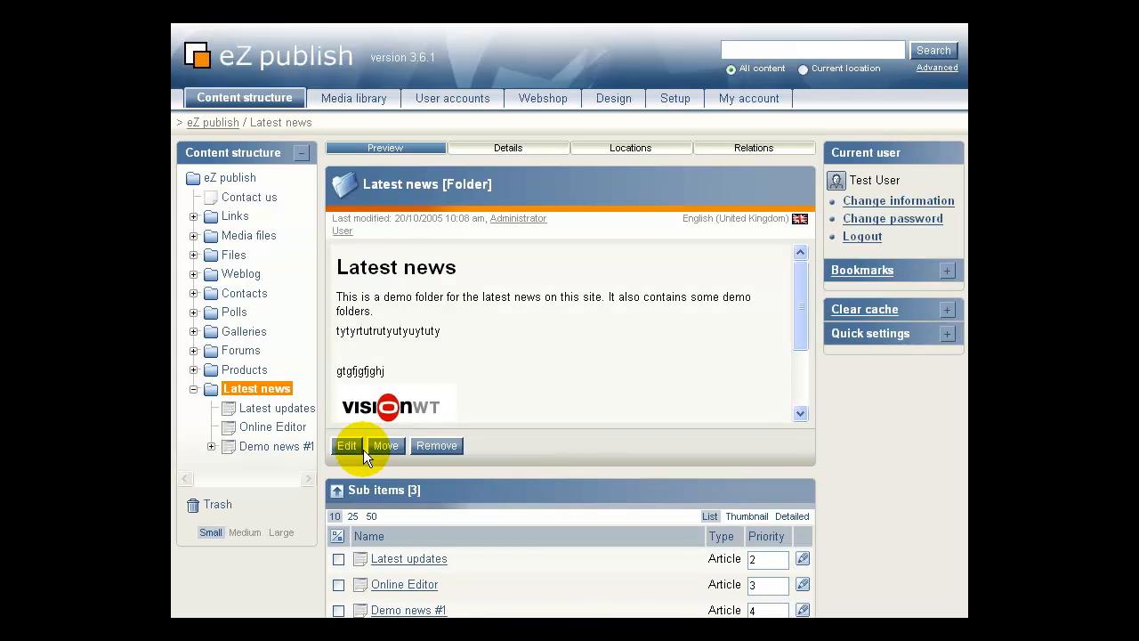
Open the published Latest updates article and highlight its closing 'From the test user. Finished'.
left_click(258, 415)
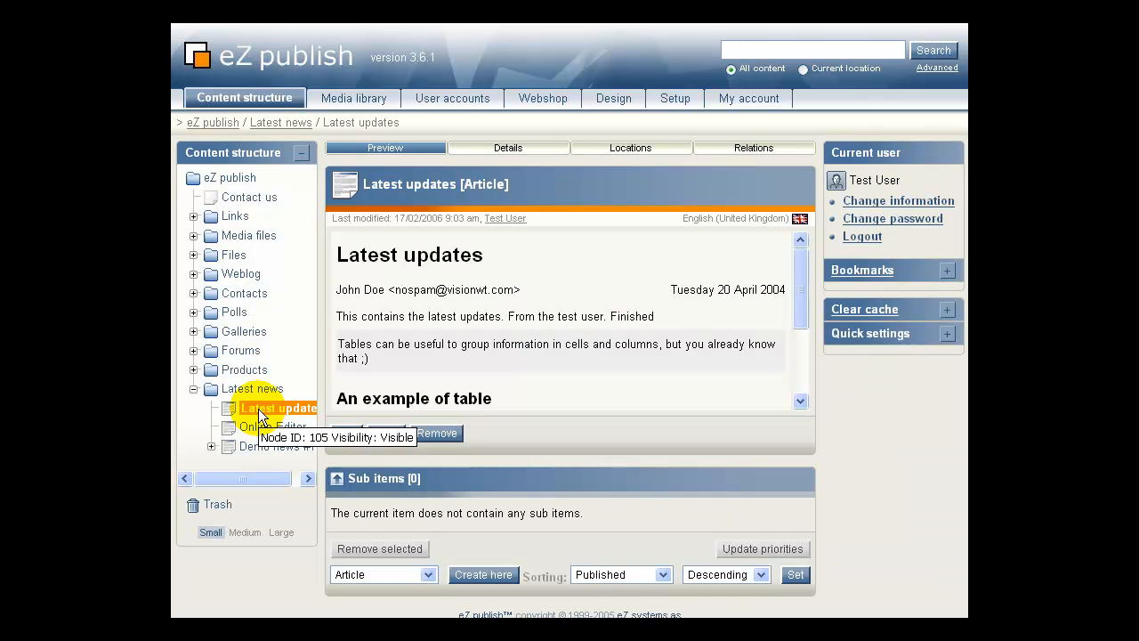
left_click_drag(655, 315, 503, 307)
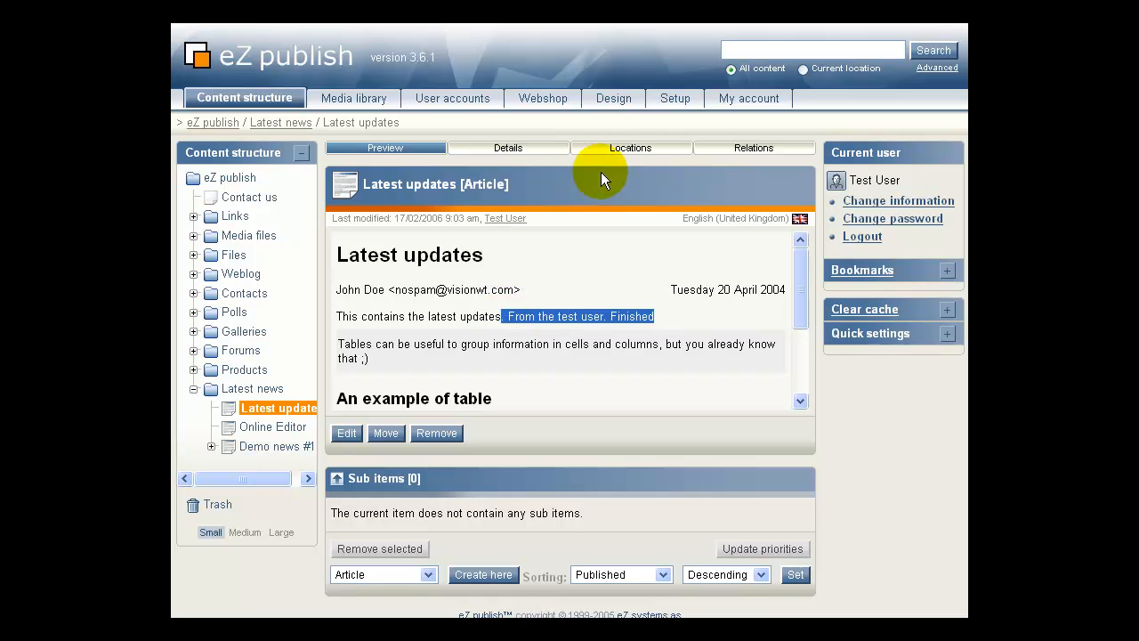
Check the test user's drafts, open a Latest updates edit as draft 13, then leave it.
left_click(716, 98)
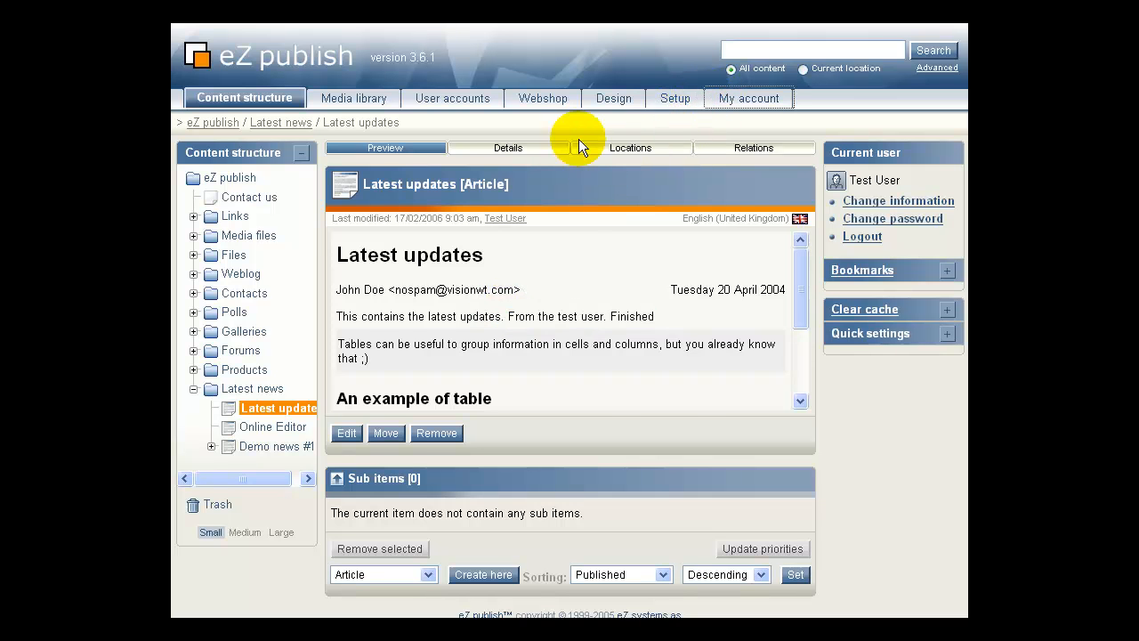
left_click(235, 94)
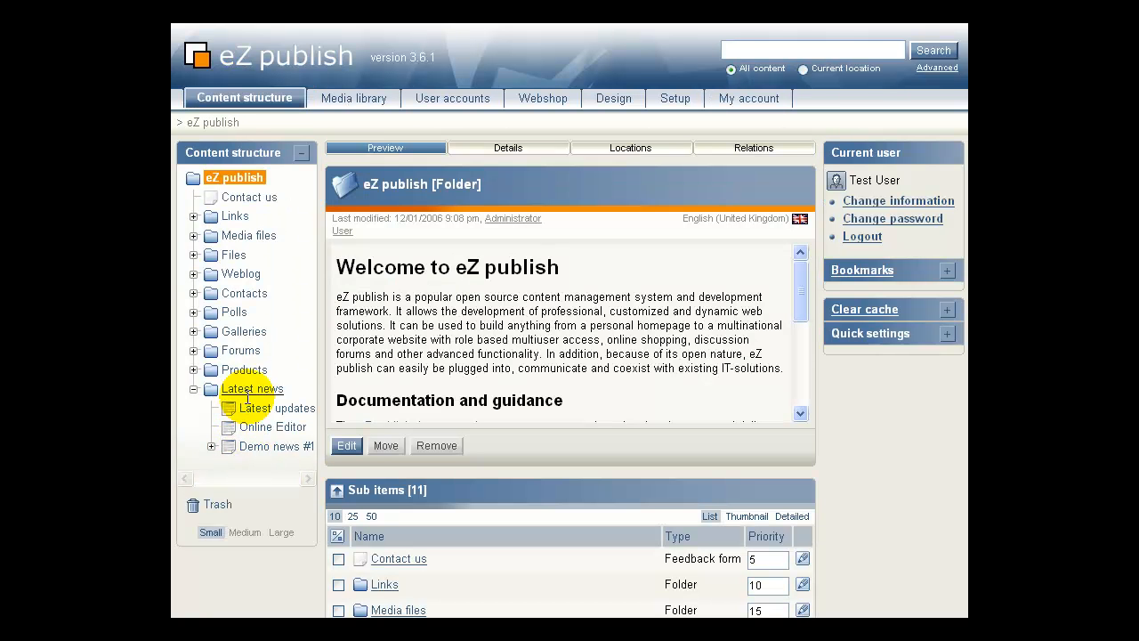
right_click(235, 407)
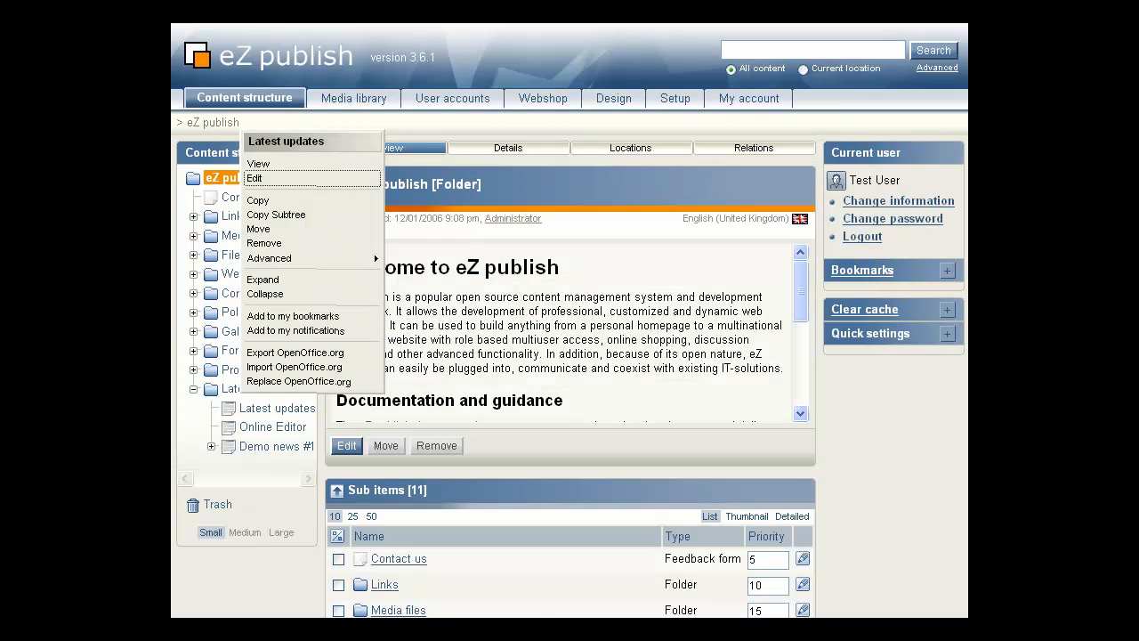
left_click(596, 119)
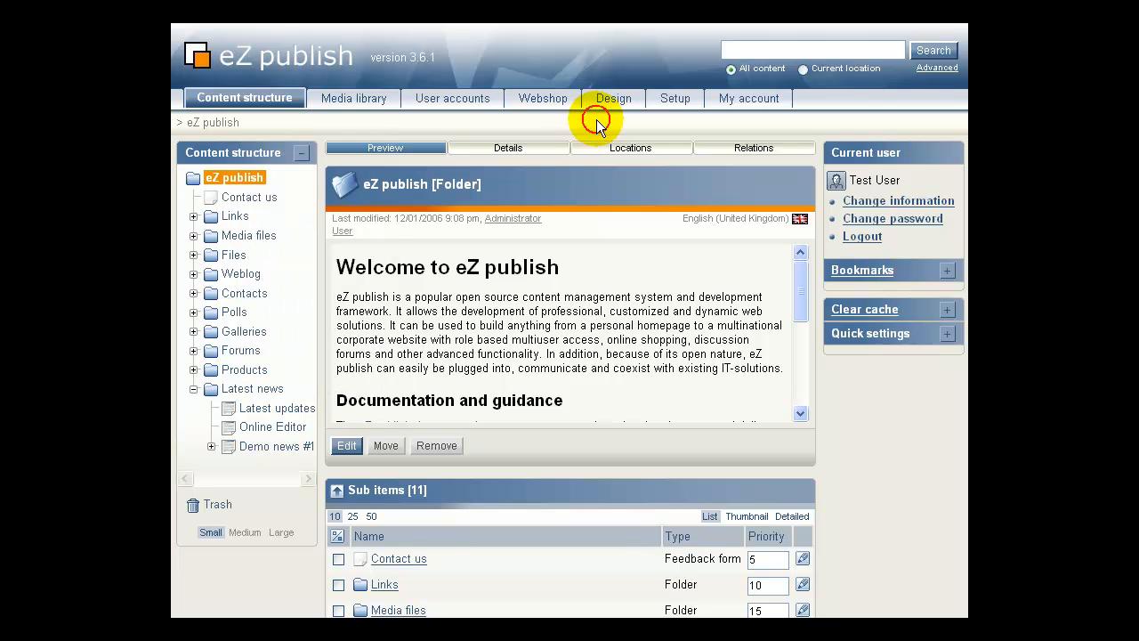
Open the test user's My account drafts list to confirm no drafts remain.
left_click(749, 98)
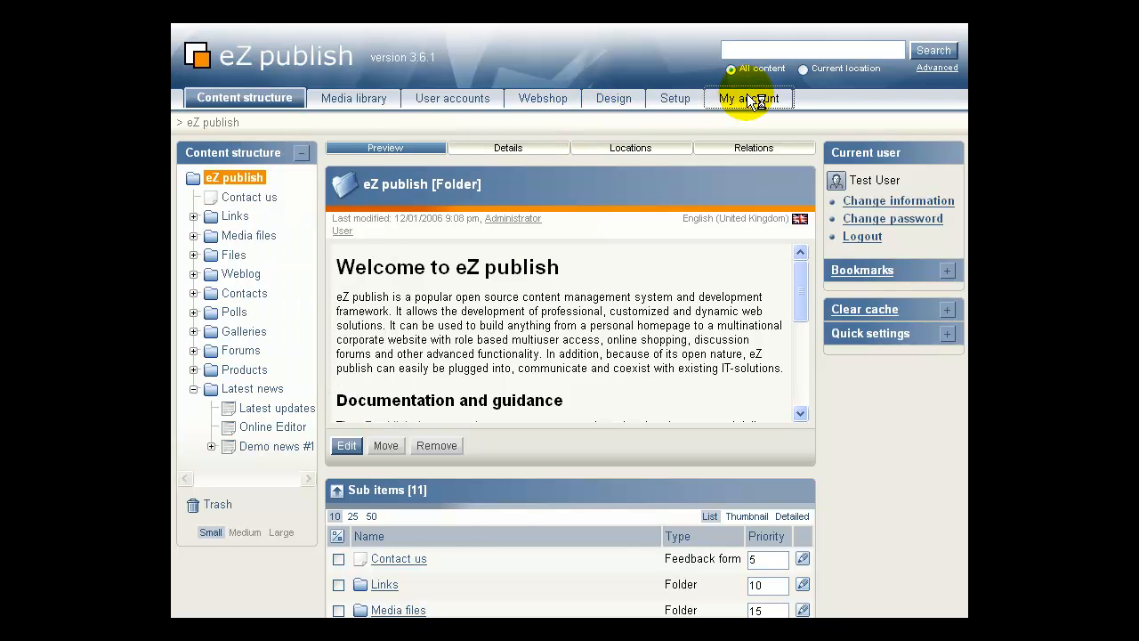